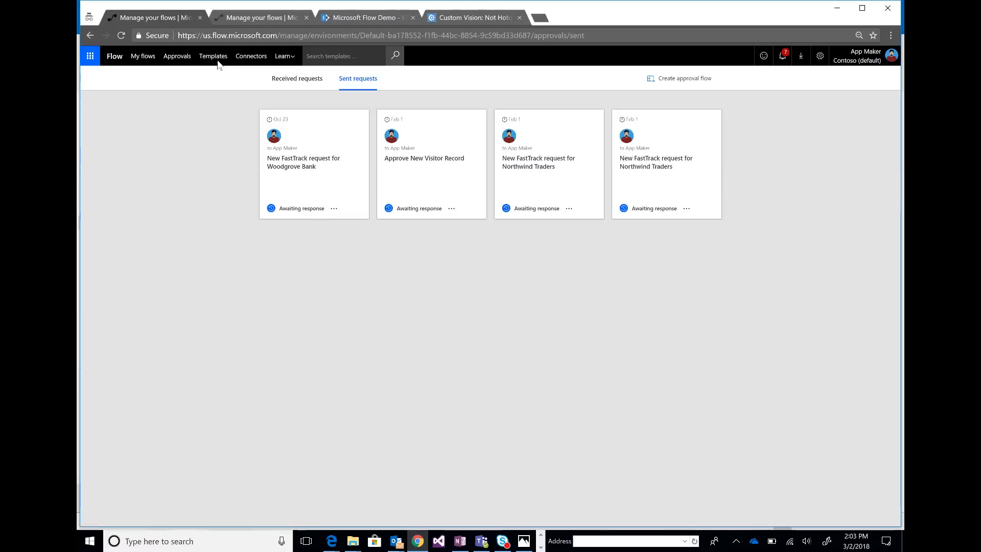
# Browse the flow templates gallery and the list of supported connectors
pyautogui.click(215, 60)
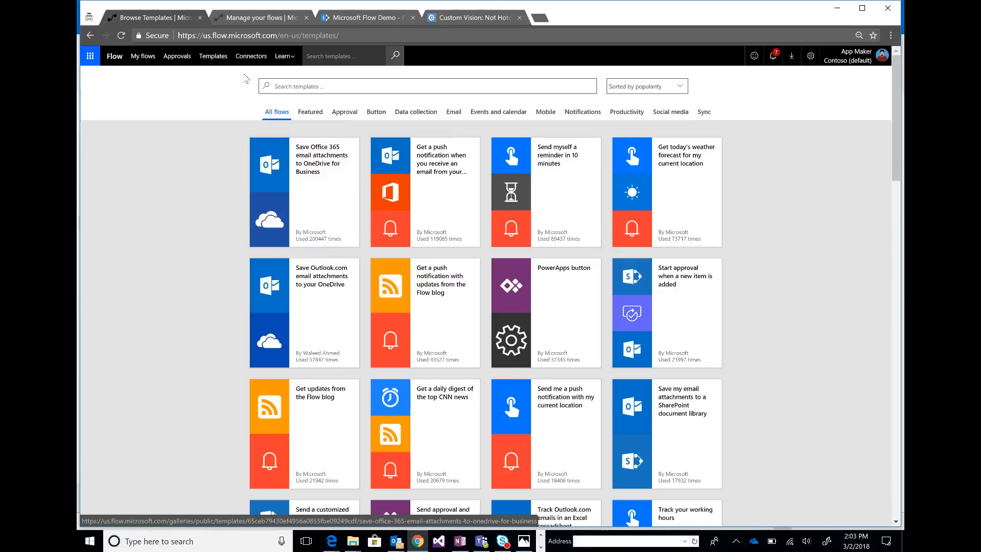
pyautogui.click(255, 59)
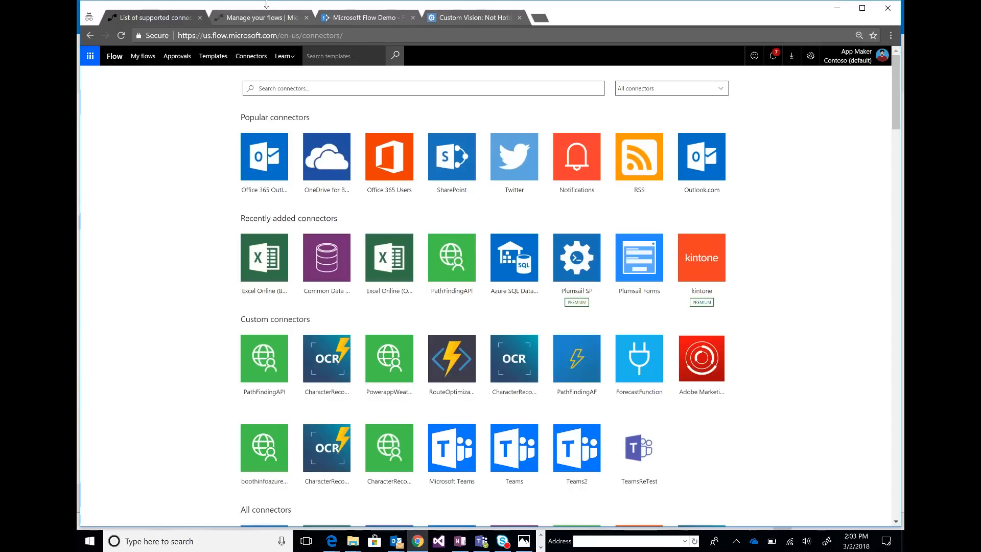
# Open the [MVP Days] KW + JL Demo flow for editing
pyautogui.click(257, 17)
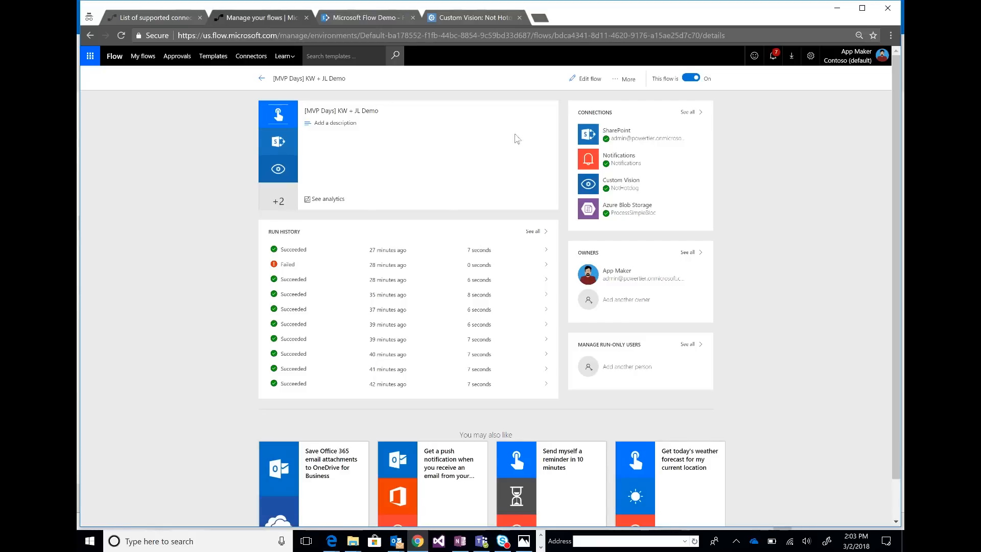
pyautogui.click(590, 79)
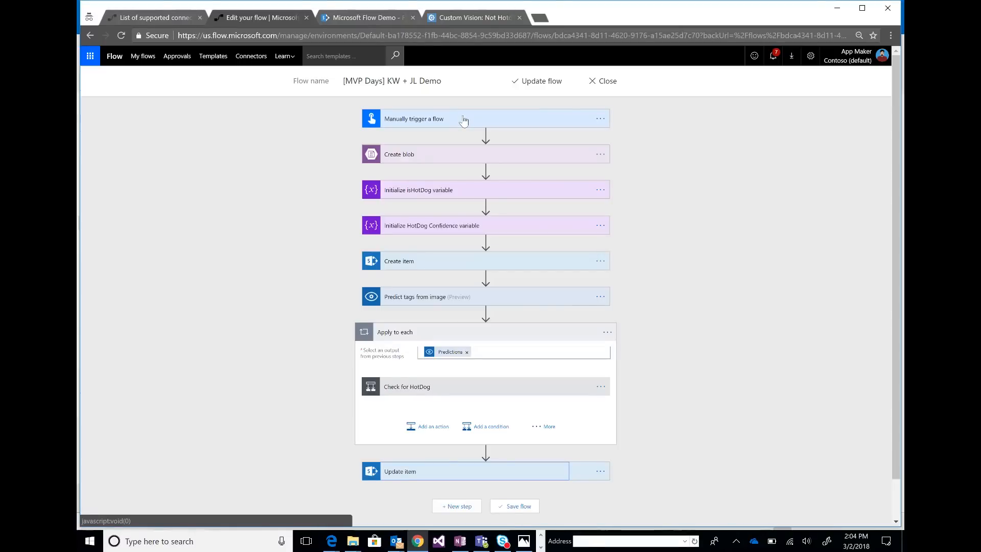
# Examine the manual trigger's file input and the types of user input that can be added to it
pyautogui.click(464, 120)
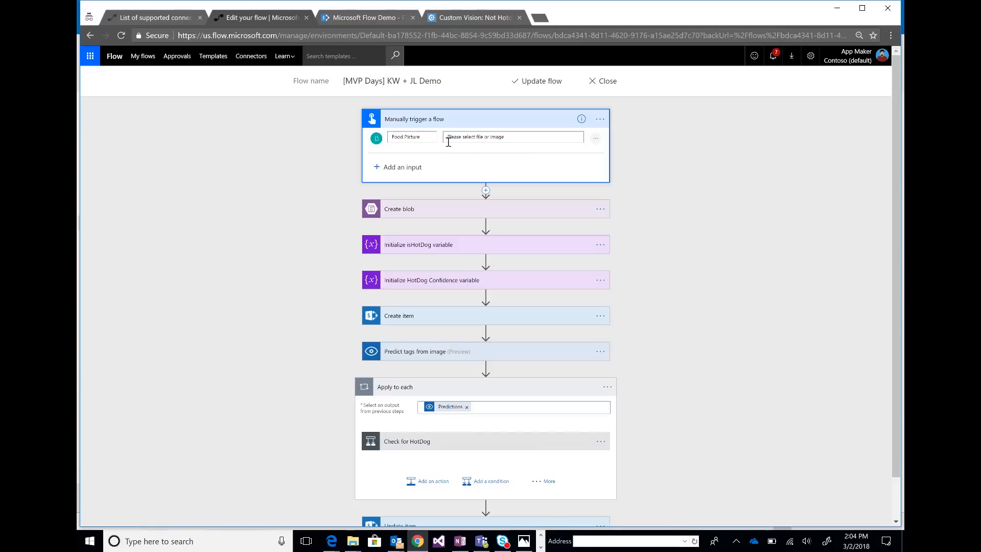
pyautogui.click(406, 167)
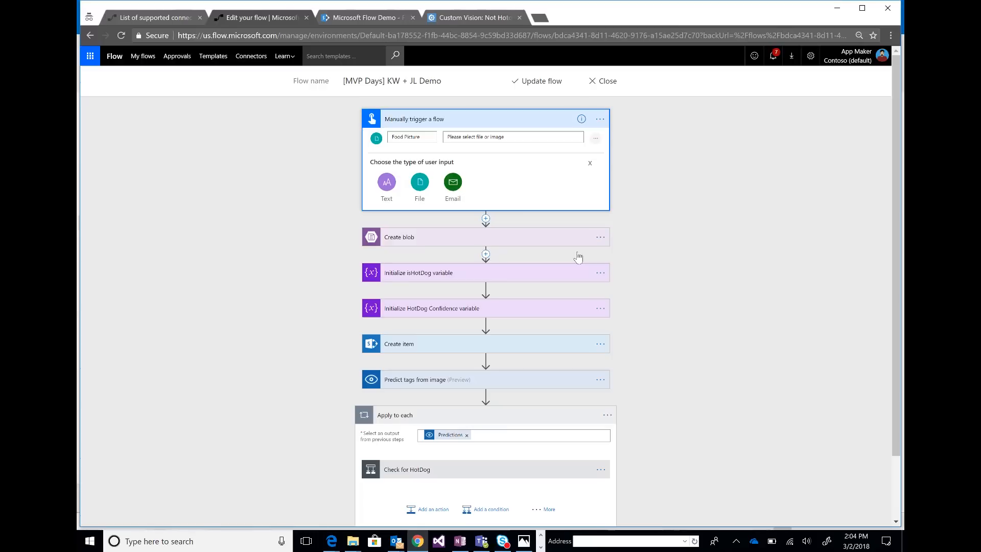
pyautogui.click(696, 310)
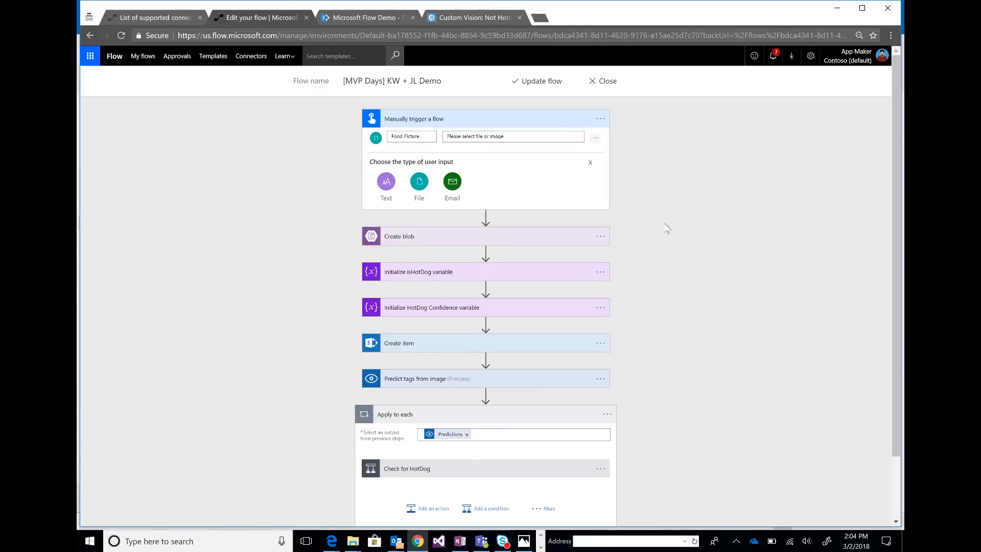
# Review the blob content, folder path and blob name in the Create blob action, and collapse it
pyautogui.click(529, 236)
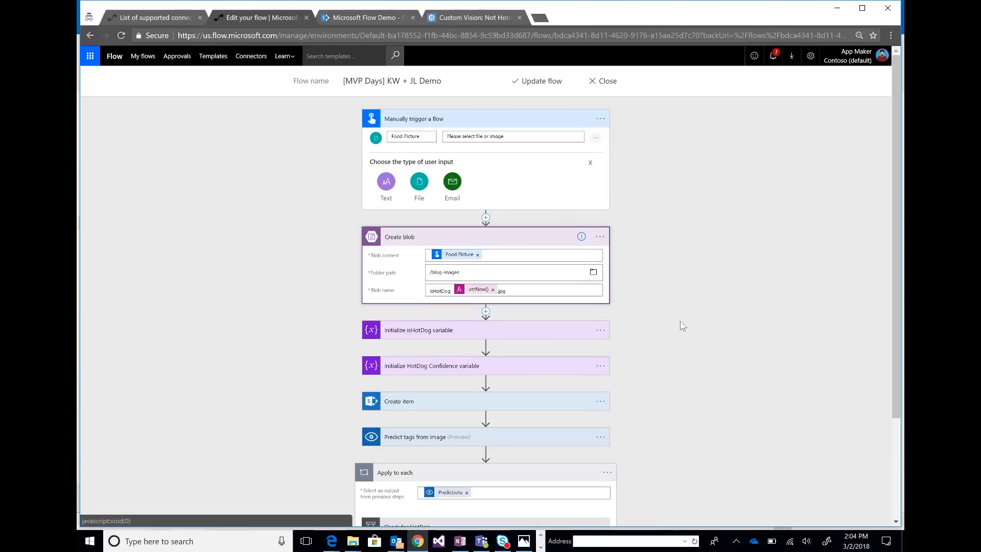
pyautogui.scroll(-2, 682, 326)
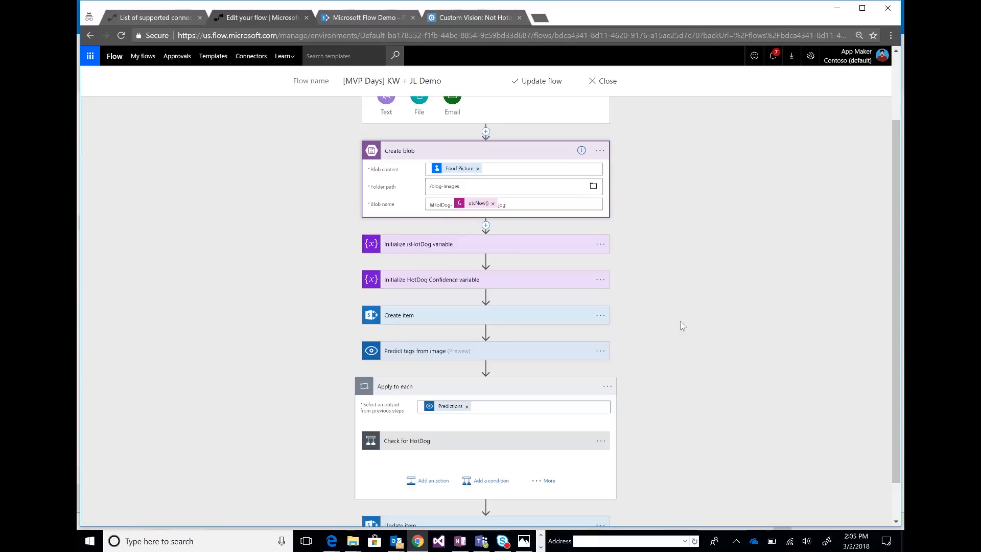
pyautogui.click(537, 151)
# Review the name, type and value set in the isHotDog and HotDog Confidence variable initializations
pyautogui.click(454, 201)
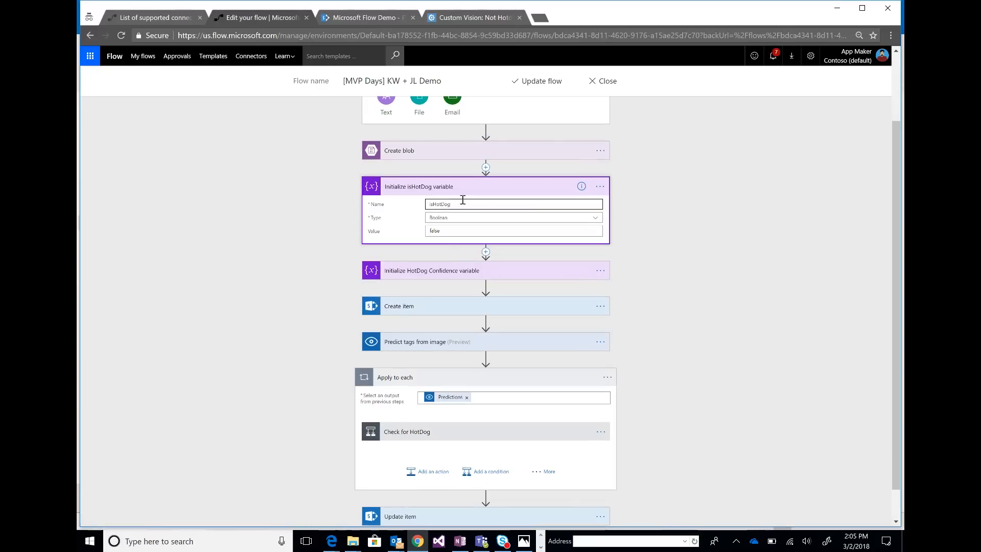
pyautogui.click(523, 277)
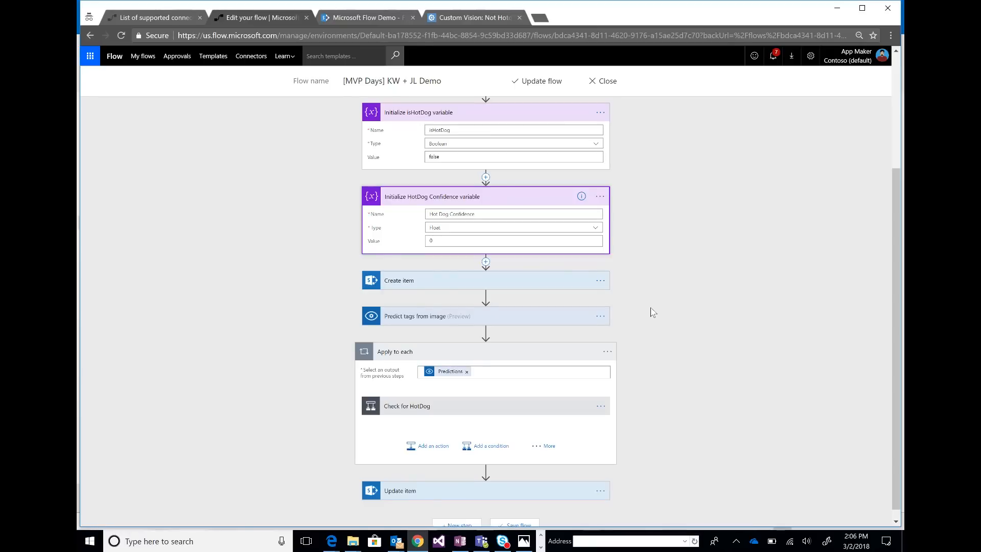
# Review the SharePoint site, list and column mappings in the Create item action
pyautogui.scroll(-1, 652, 313)
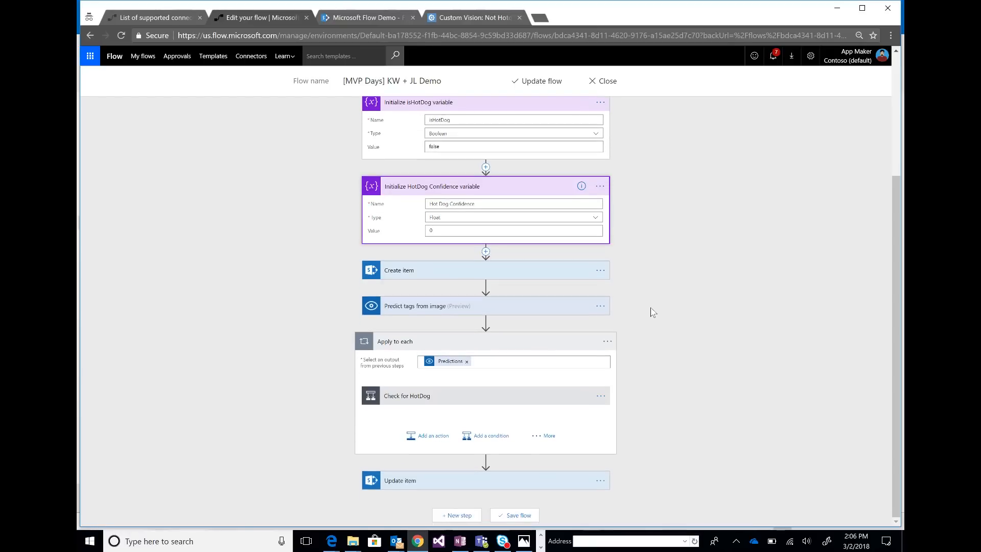
pyautogui.click(510, 276)
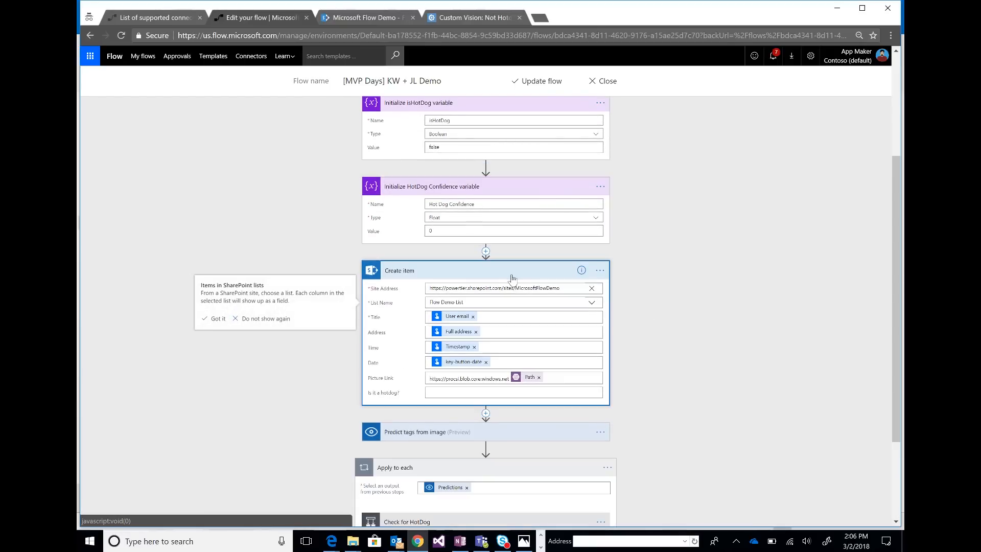
pyautogui.scroll(-3, 672, 346)
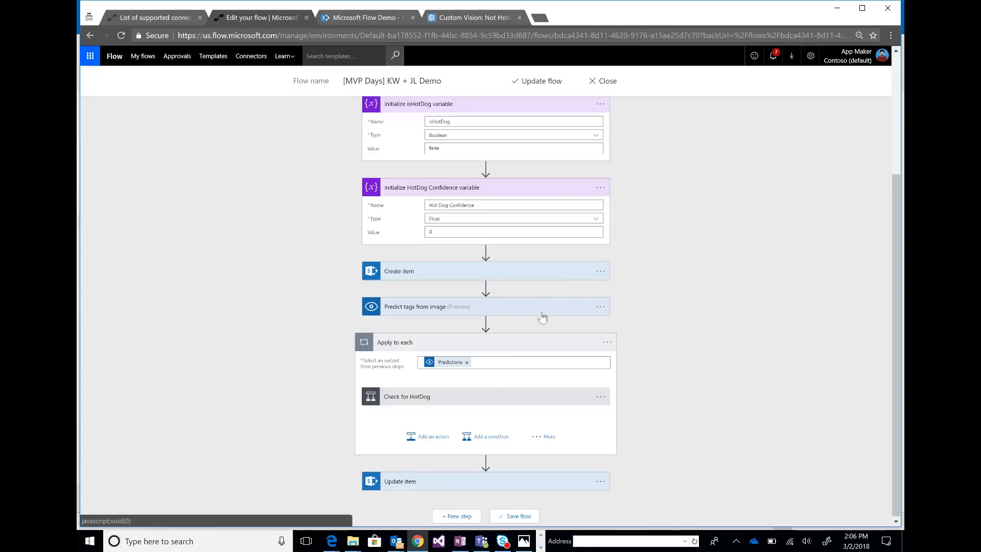
# Search the available actions for "custom" in a new action placed after Create item, and cancel the addition
pyautogui.click(541, 313)
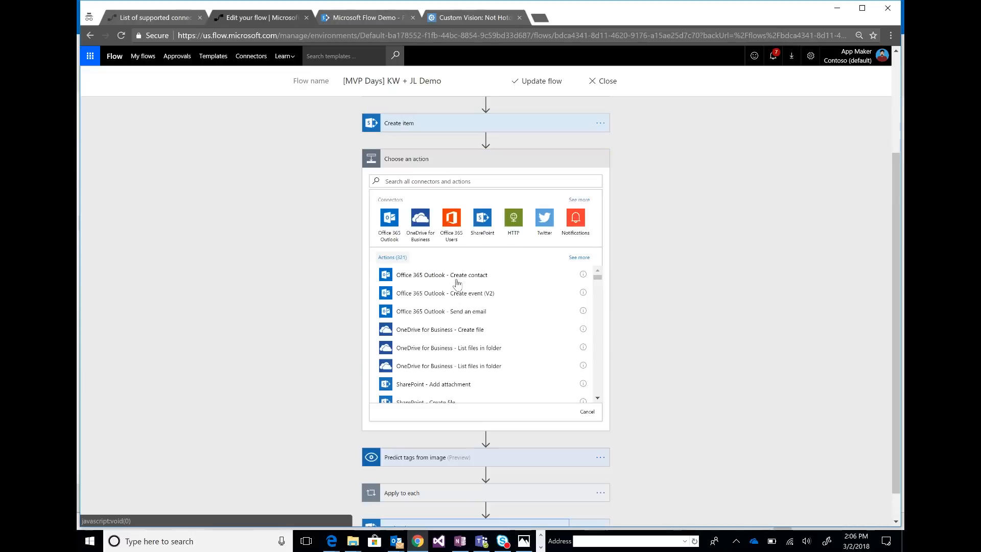
pyautogui.click(447, 181)
pyautogui.write('custom')
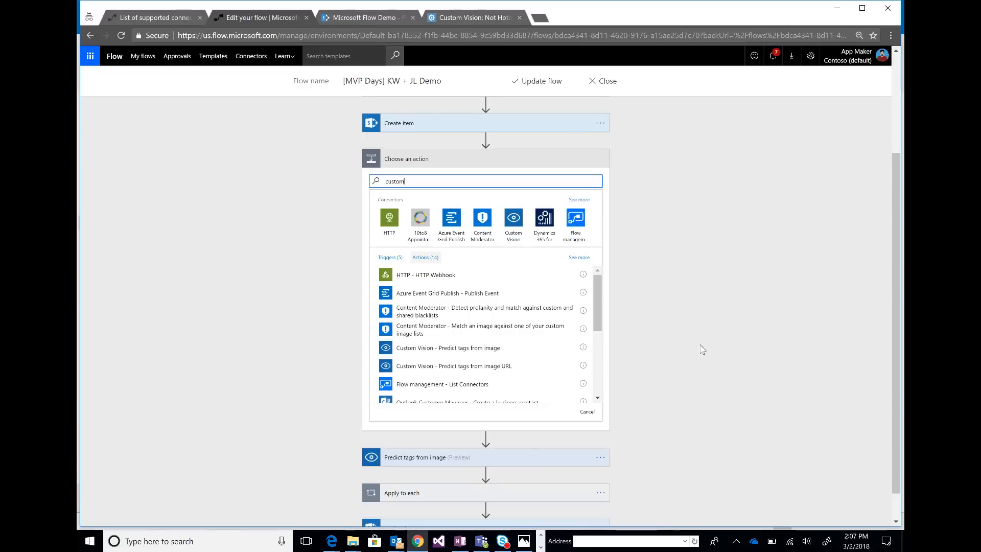
pyautogui.click(586, 412)
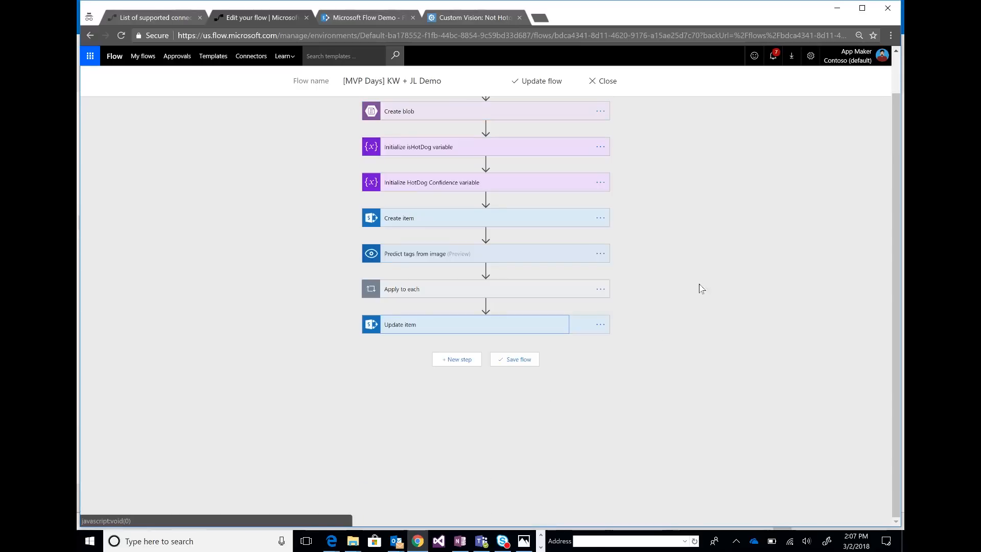
# Examine the Predict tags from image settings and the dynamic content available for its Image Content, and collapse the action
pyautogui.scroll(1, 699, 259)
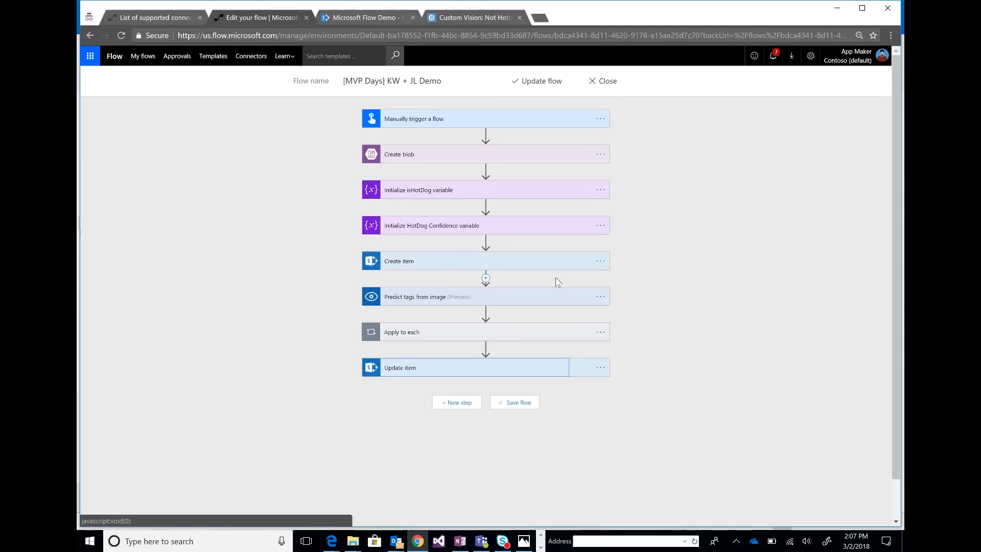
pyautogui.click(543, 300)
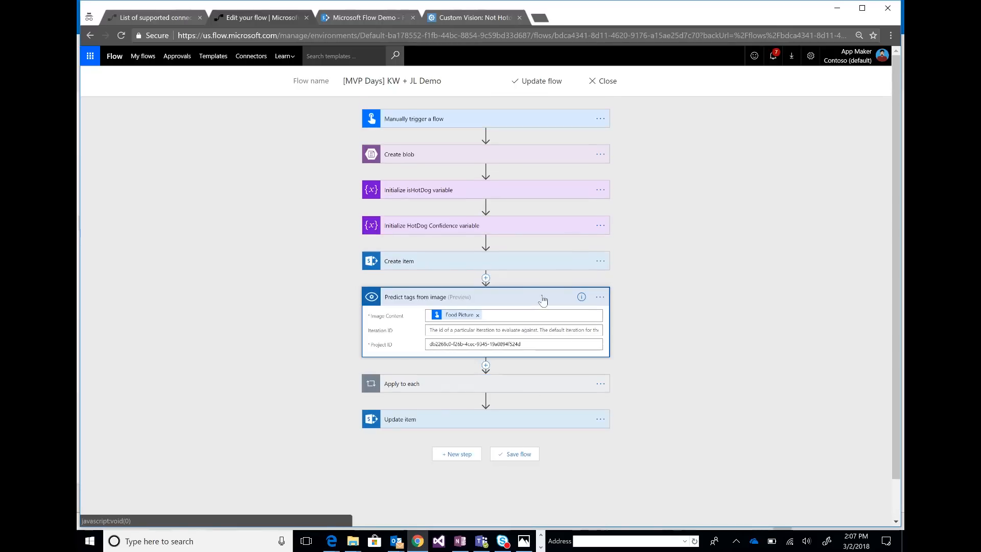
pyautogui.scroll(-1, 648, 312)
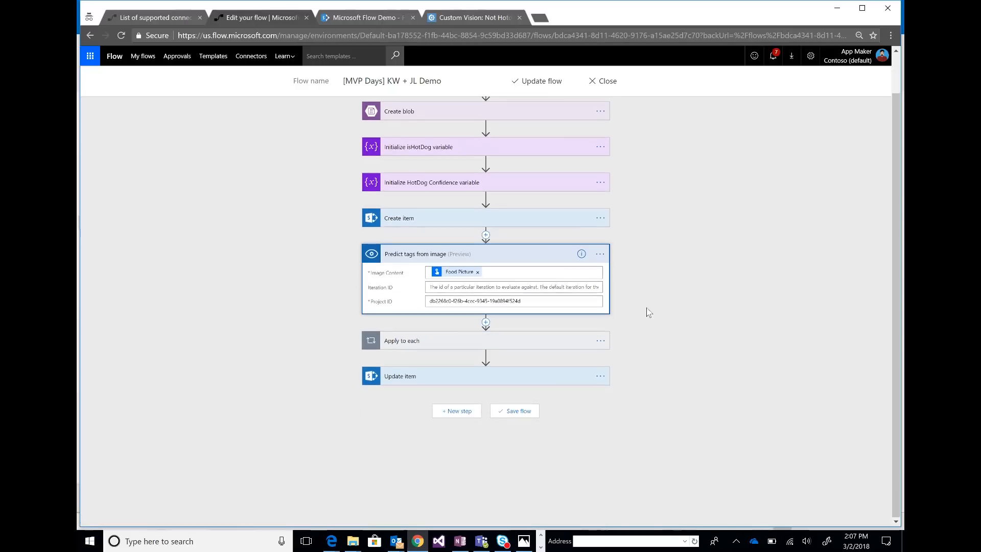
pyautogui.click(489, 274)
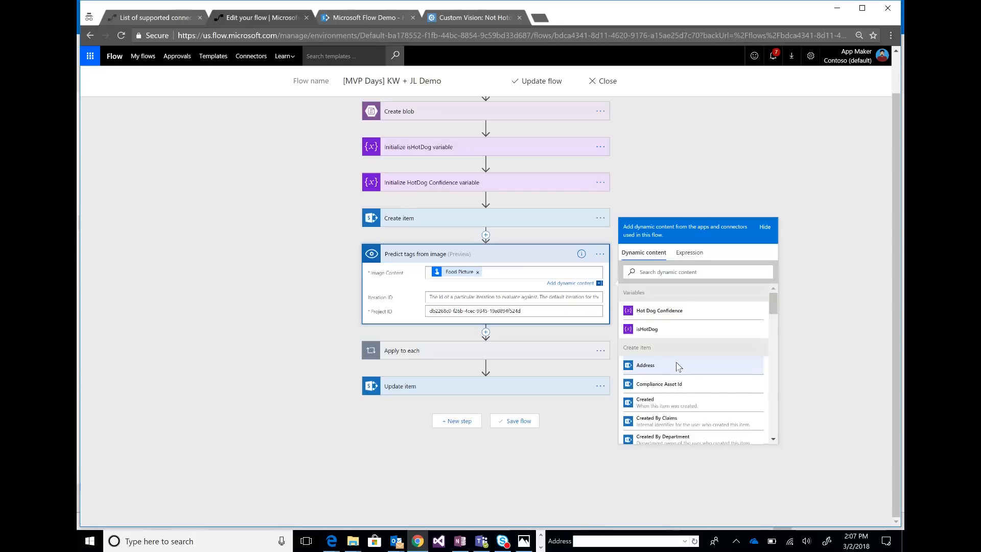
pyautogui.scroll(-4, 678, 367)
pyautogui.scroll(-10, 678, 367)
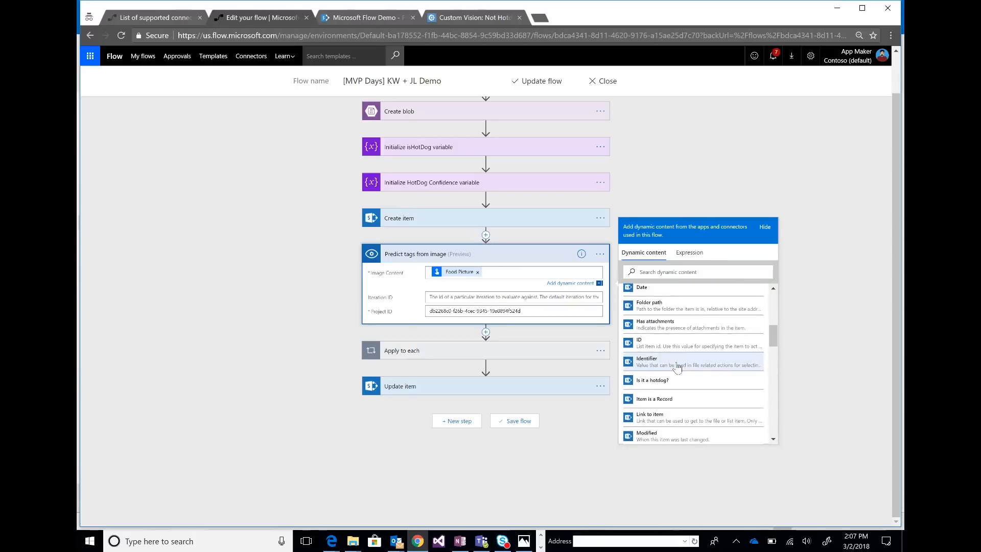
pyautogui.scroll(-8, 678, 366)
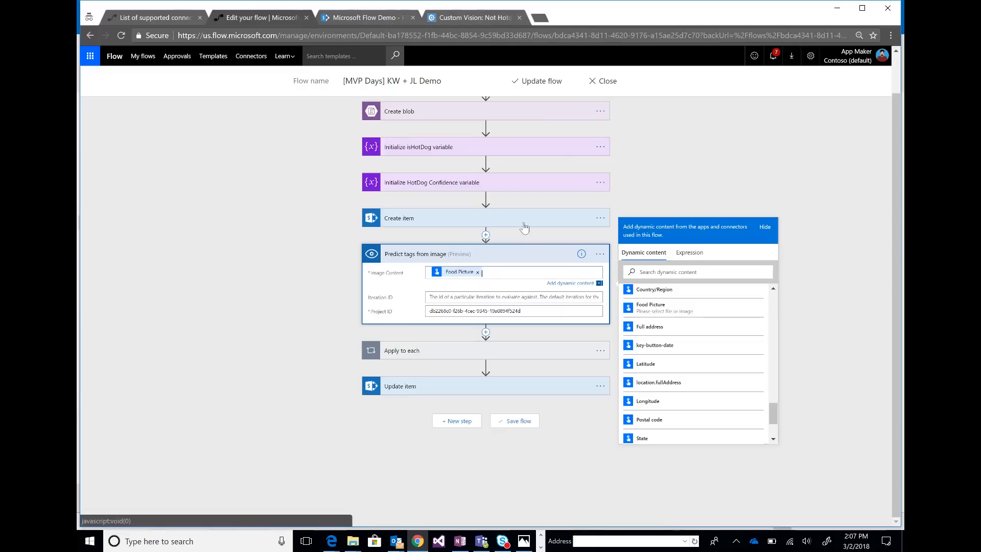
pyautogui.click(489, 254)
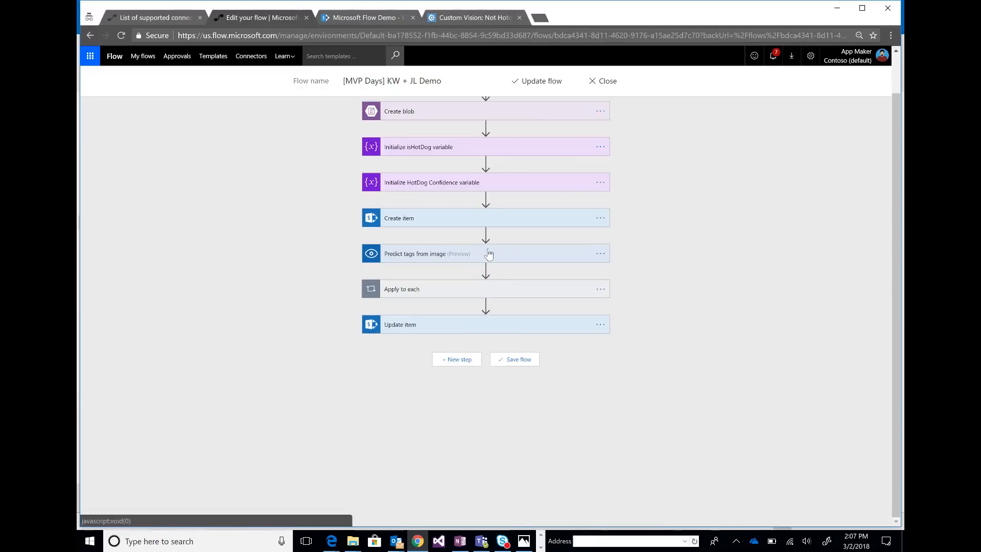
# Examine the Apply to each loop over Predictions and its Check for HotDog condition with both branches
pyautogui.click(419, 293)
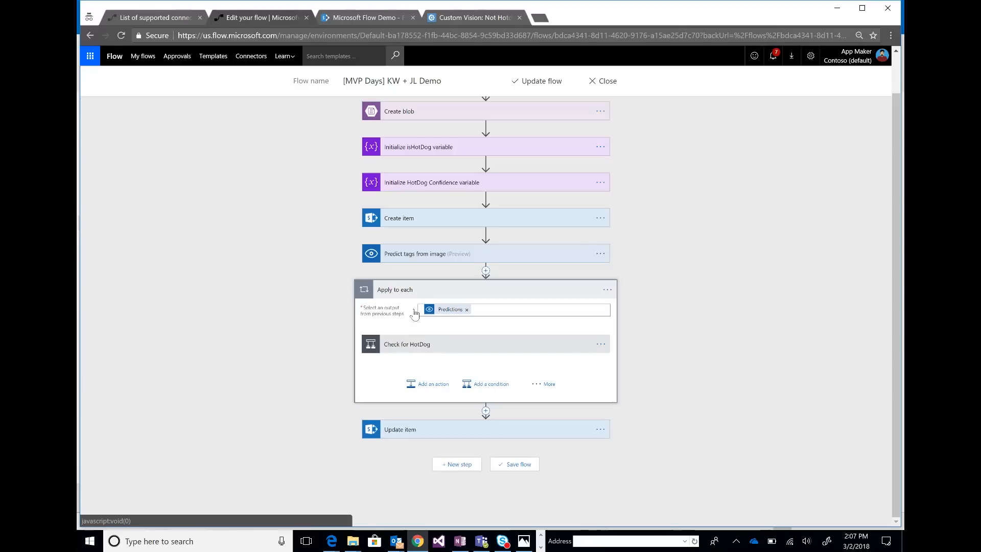
pyautogui.click(403, 349)
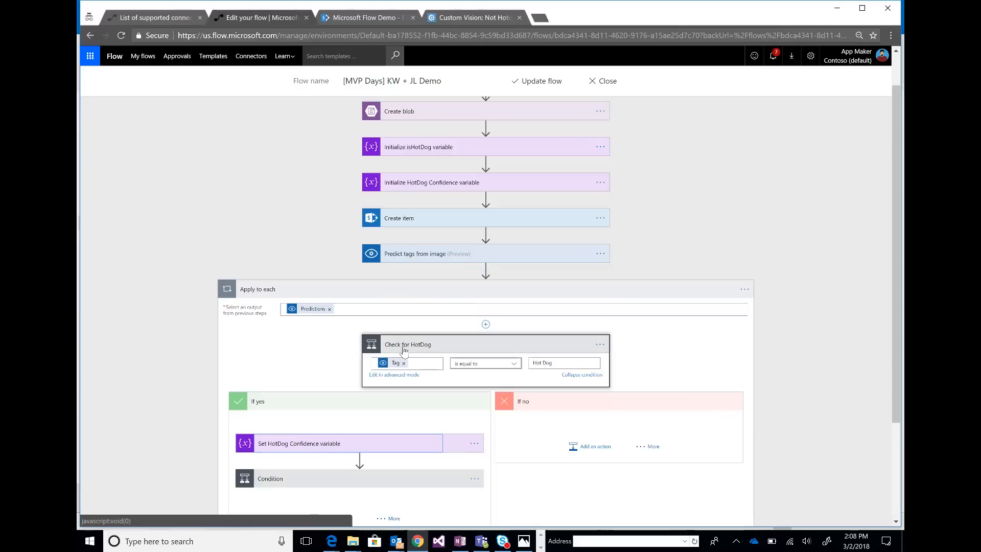
pyautogui.scroll(-1, 562, 276)
pyautogui.scroll(-1, 562, 276)
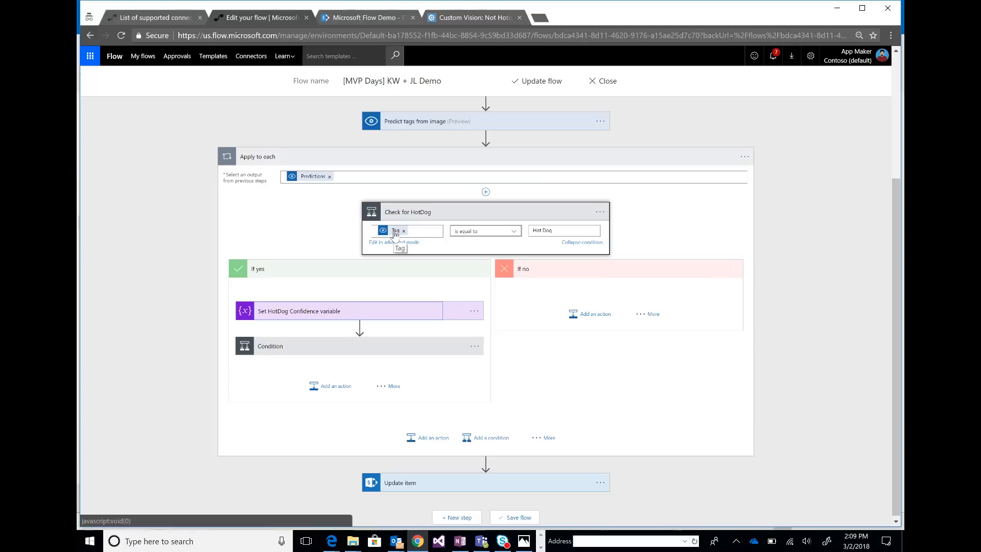
# Review the variable name and value in the Set HotDog Confidence variable action of the If yes branch
pyautogui.click(323, 313)
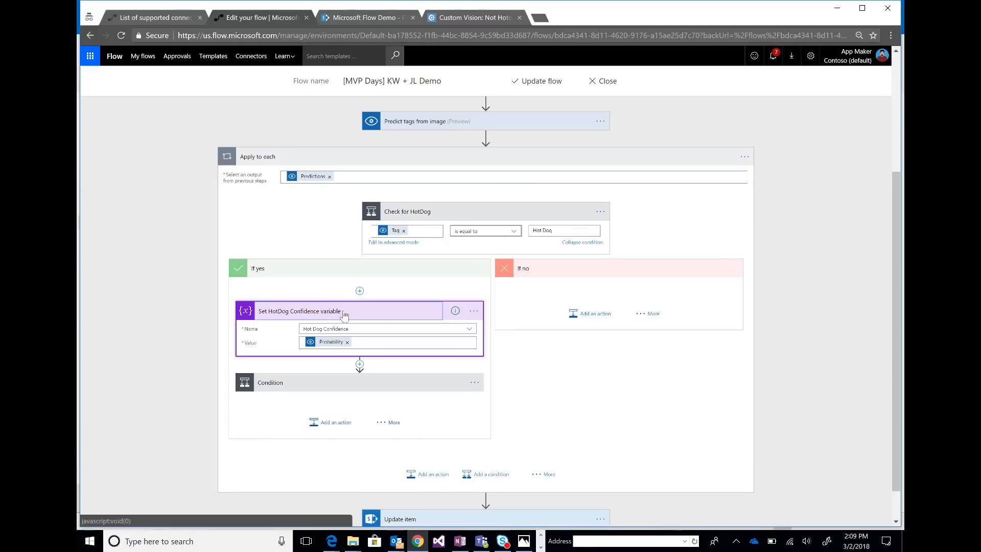
pyautogui.scroll(-1, 379, 298)
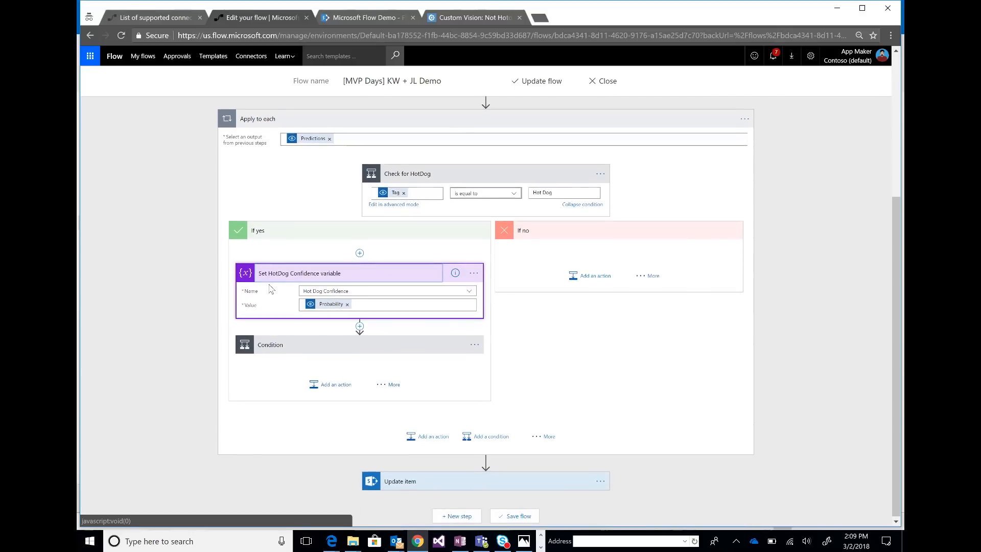
pyautogui.click(364, 304)
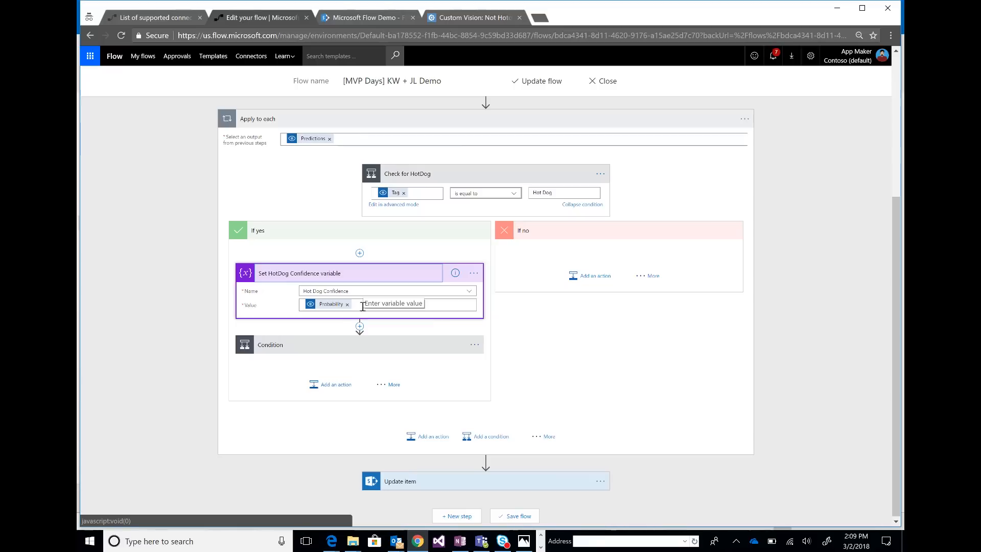
# Examine the nested condition on Hot Dog Confidence, including the float expression it is compared with
pyautogui.click(323, 344)
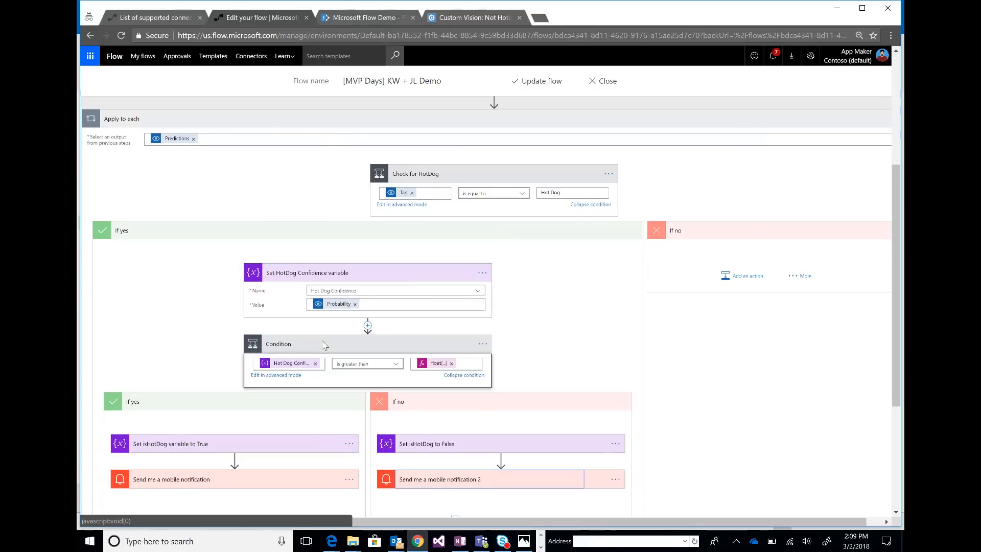
pyautogui.scroll(-2, 324, 345)
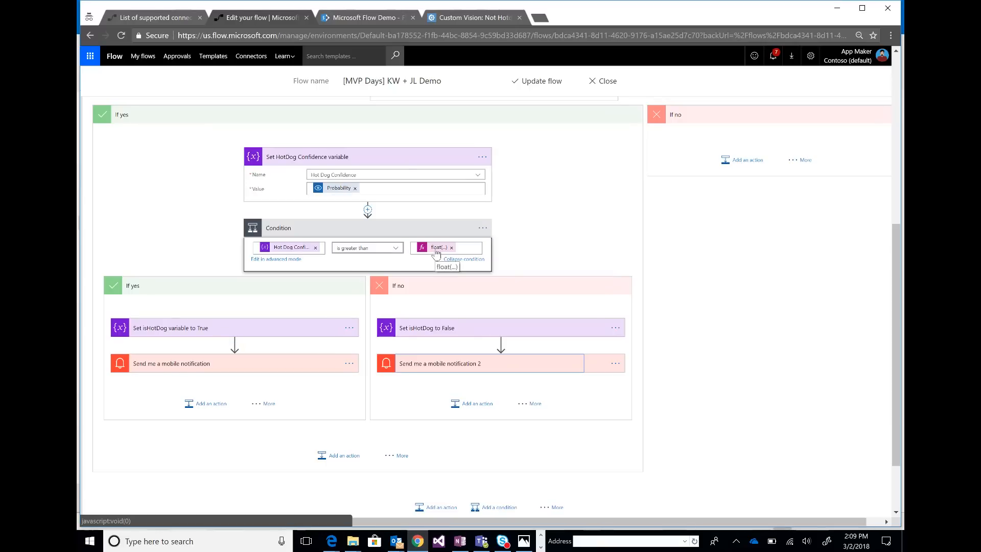
pyautogui.click(436, 254)
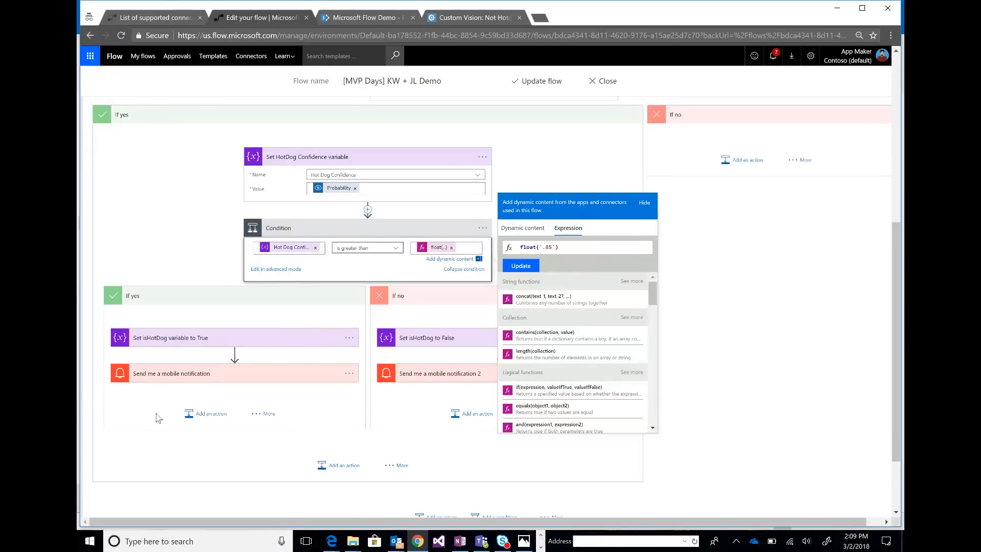
pyautogui.click(152, 453)
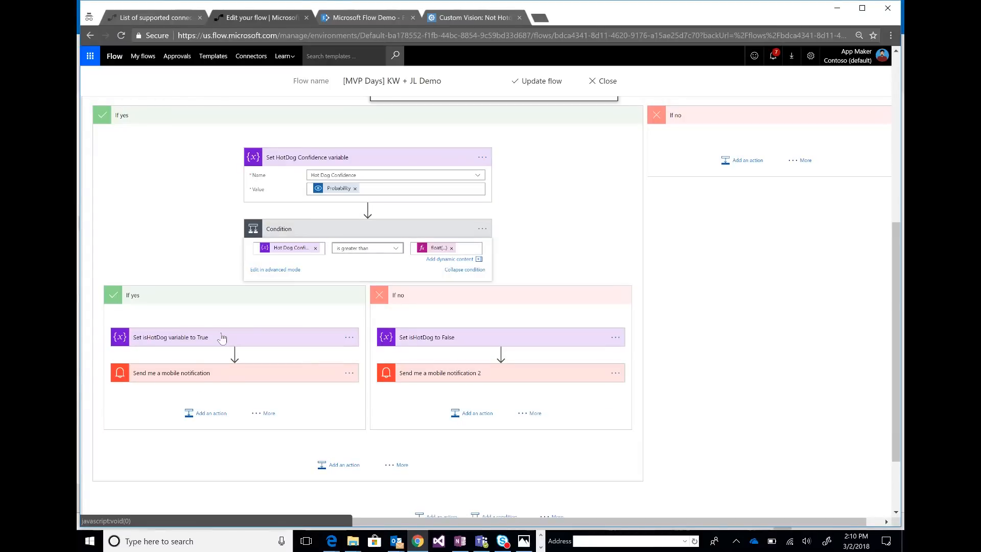
# Review the settings of the Set isHotDog variable to True action in the nested If yes branch
pyautogui.click(222, 339)
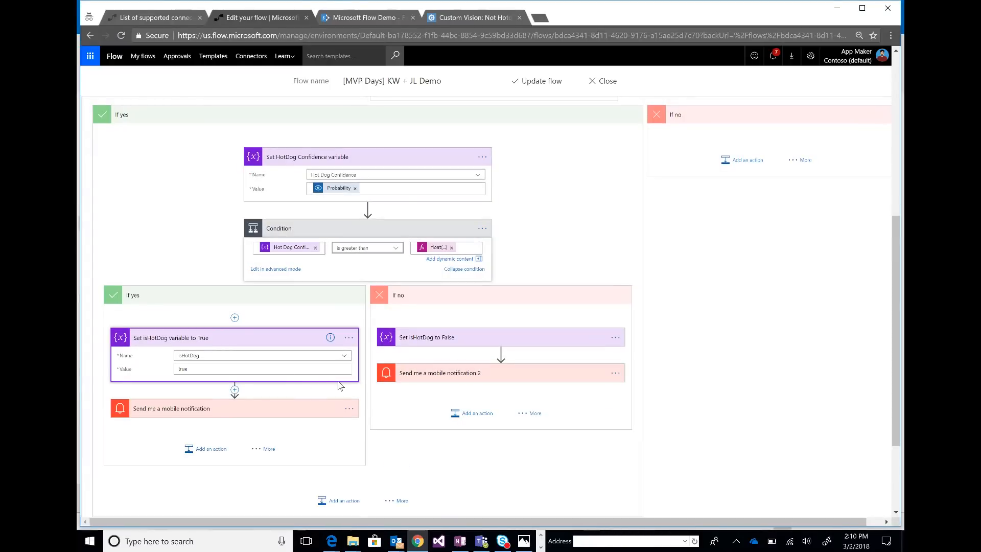
# Review the text and link of the mobile notification actions in the nested If yes and If no branches
pyautogui.scroll(-1, 284, 381)
pyautogui.scroll(-2, 284, 384)
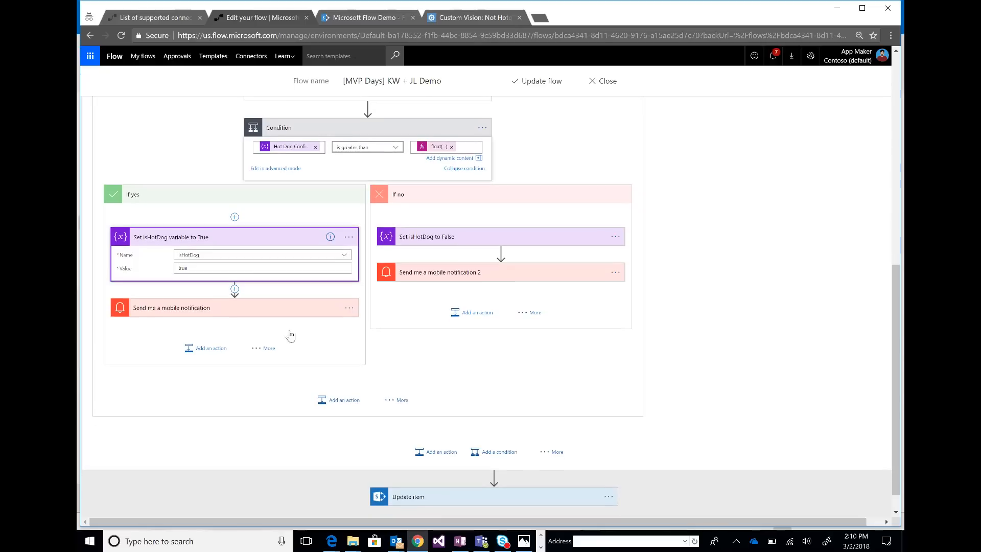
pyautogui.click(299, 313)
pyautogui.scroll(-2, 299, 313)
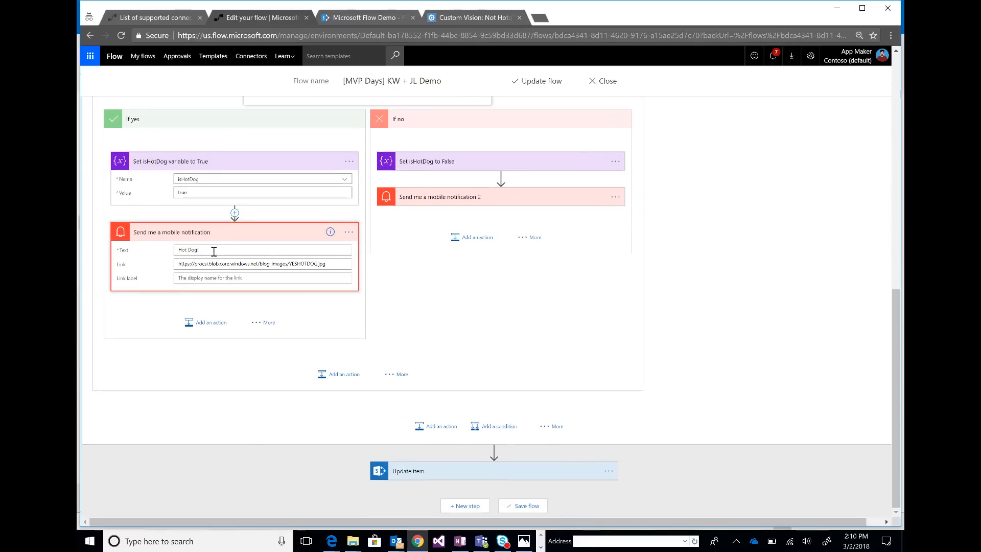
pyautogui.click(414, 203)
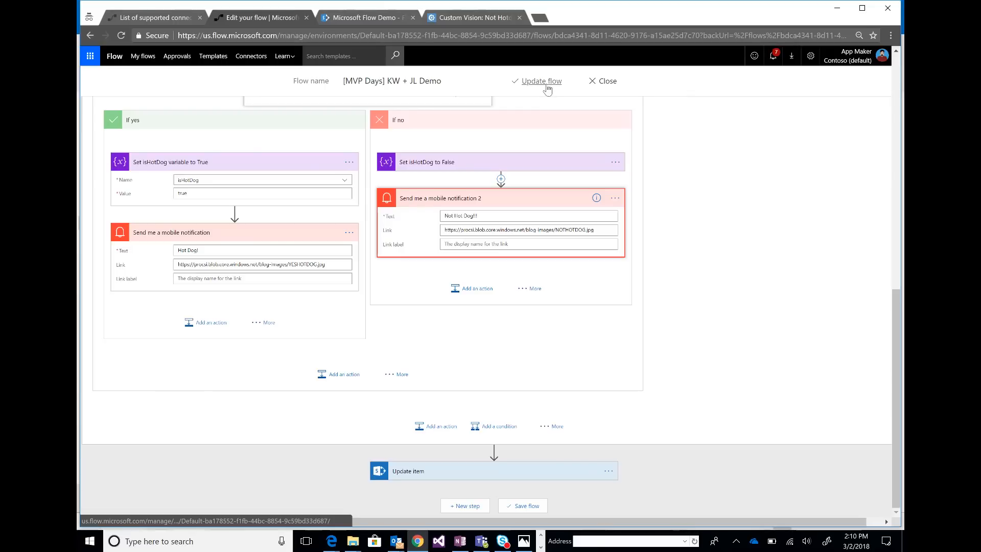
# Update the [MVP Days] KW + JL Demo flow and return to its details page
pyautogui.click(545, 86)
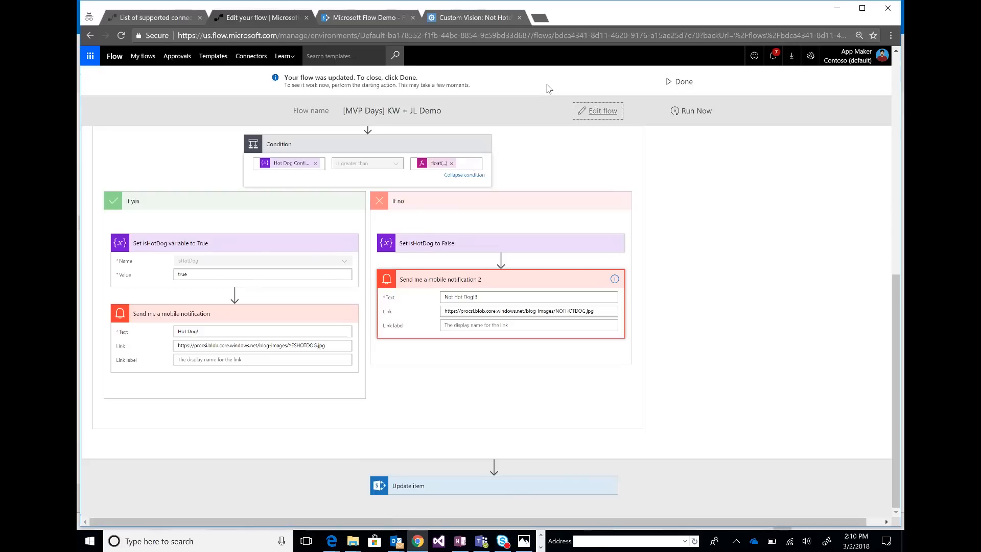
pyautogui.click(687, 81)
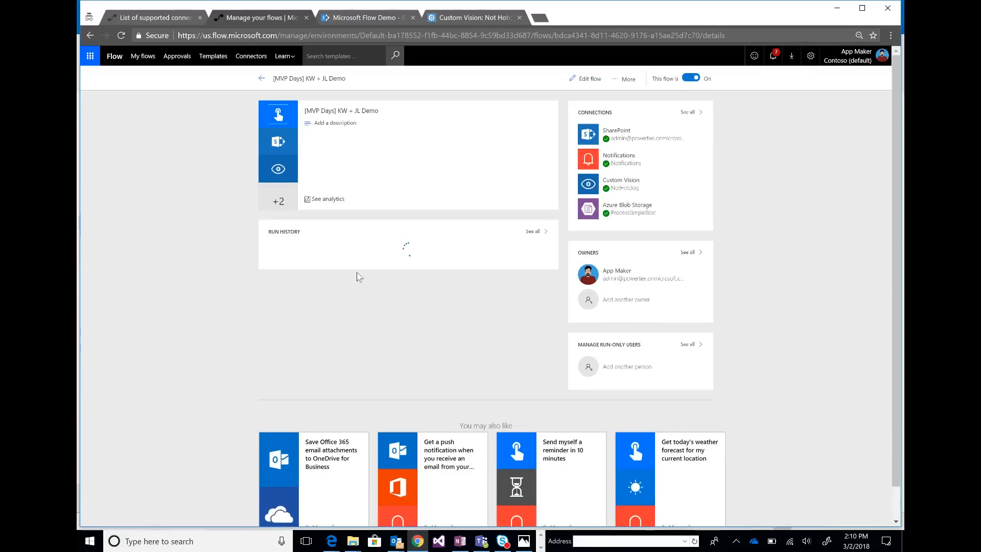
# Open a past run from the run history and review the inputs and outputs of its manual trigger
pyautogui.click(370, 258)
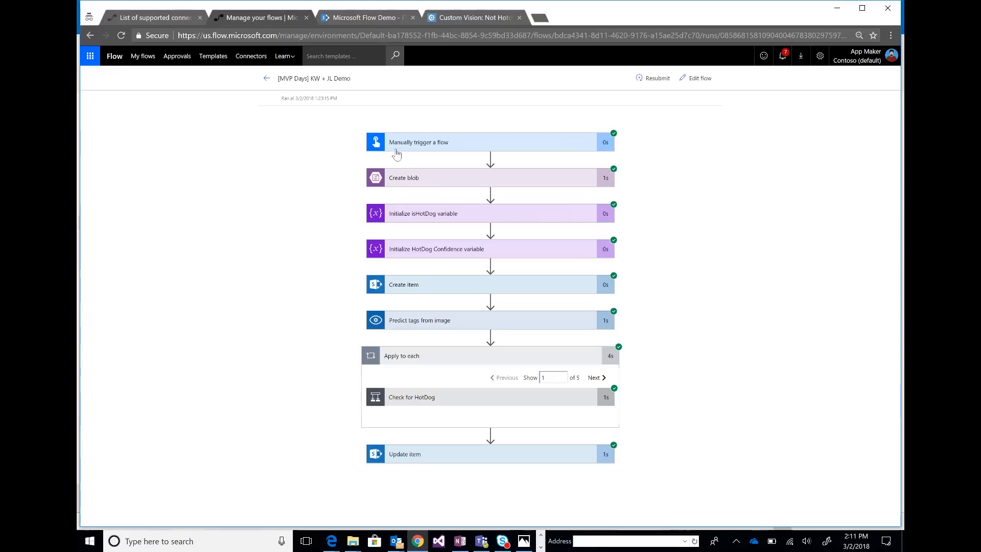
pyautogui.click(436, 147)
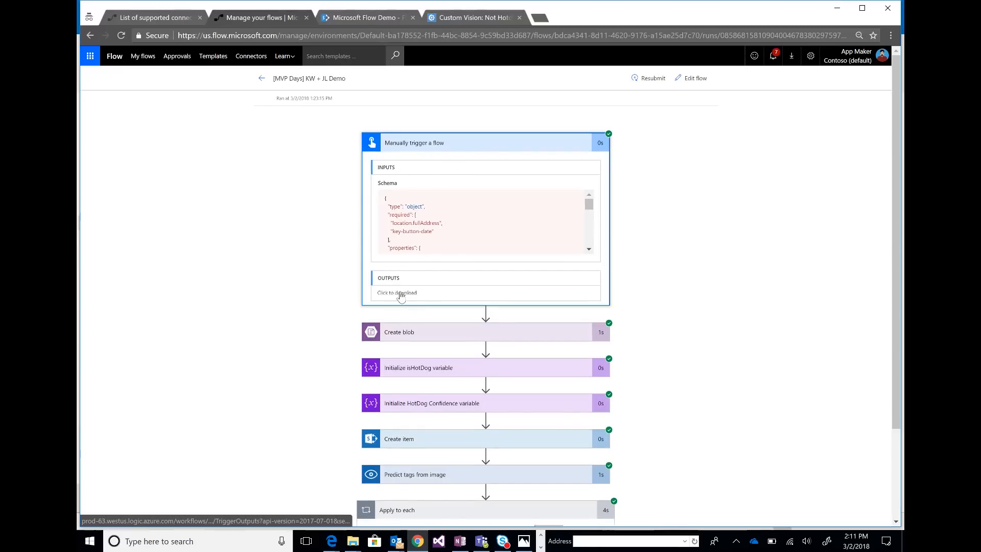
pyautogui.scroll(-3, 401, 296)
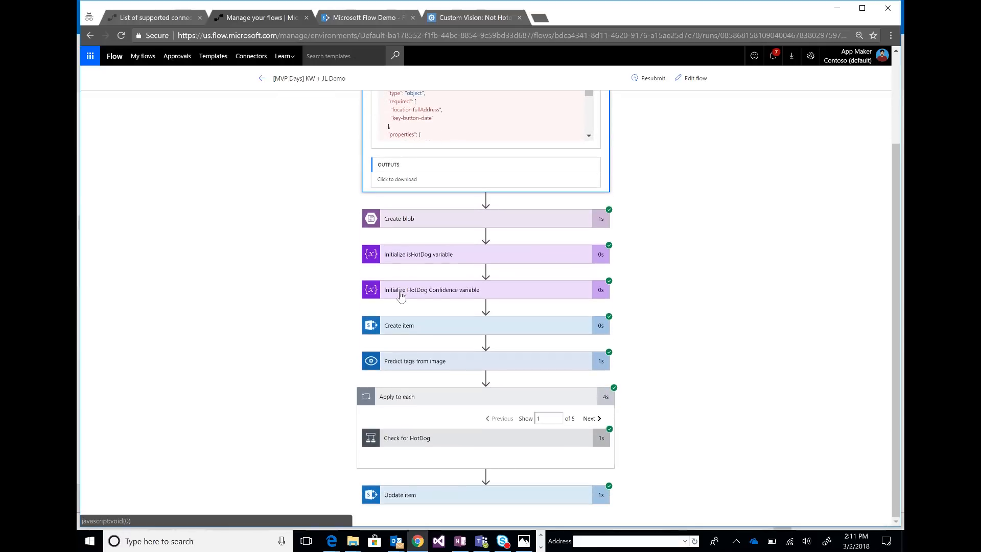
# Examine the inputs and outputs of the run's SharePoint Create item action, and collapse it again
pyautogui.click(404, 326)
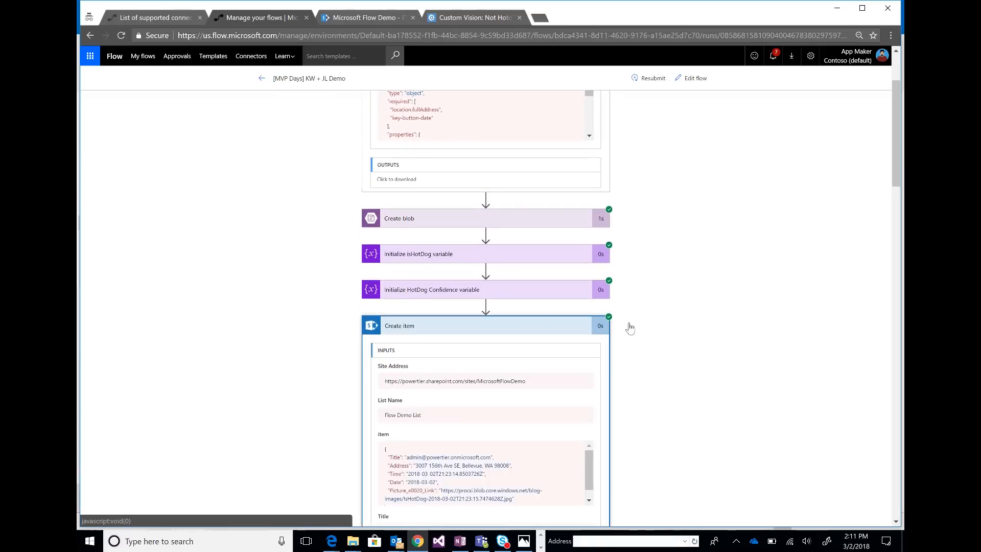
pyautogui.scroll(-3, 630, 328)
pyautogui.scroll(-1, 632, 328)
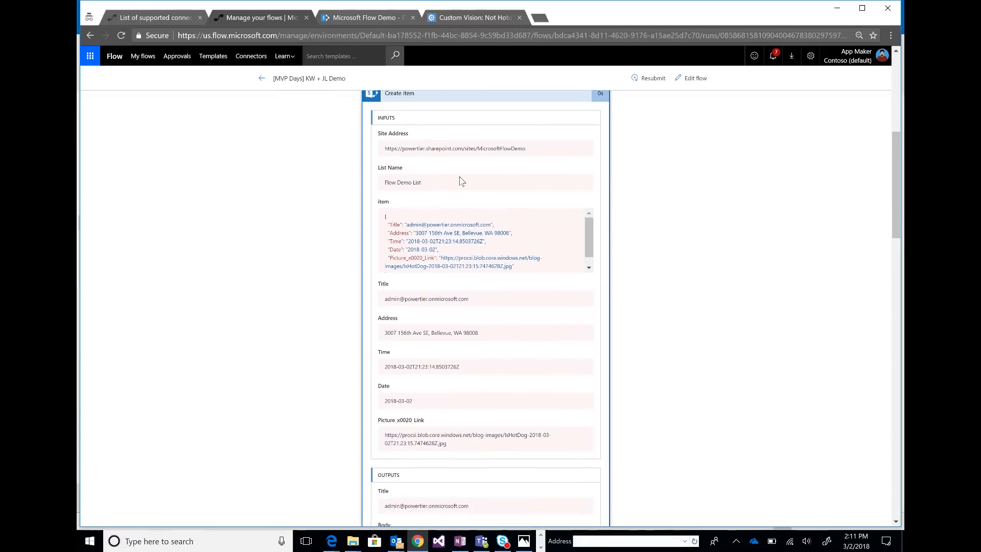
pyautogui.scroll(-5, 606, 362)
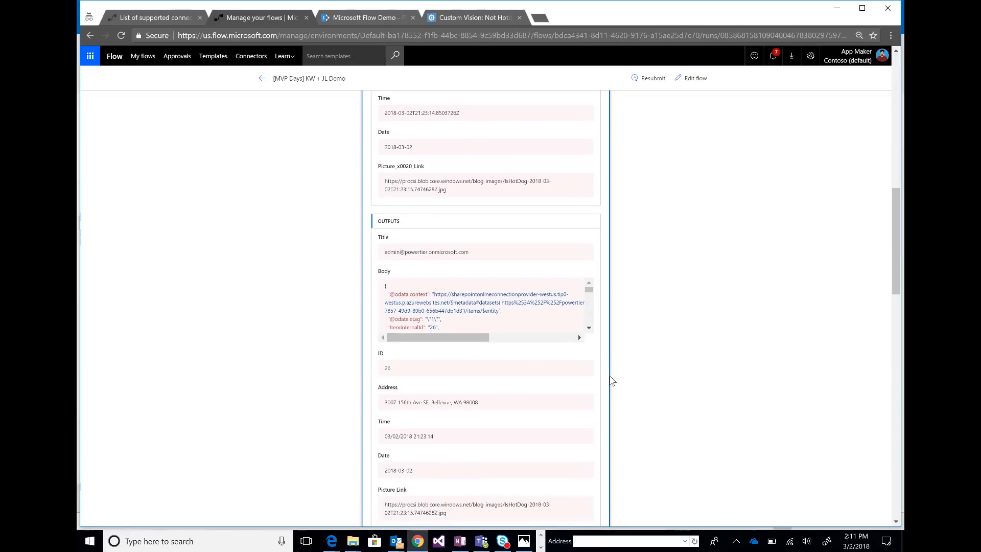
pyautogui.scroll(-1, 612, 381)
pyautogui.scroll(-2, 612, 380)
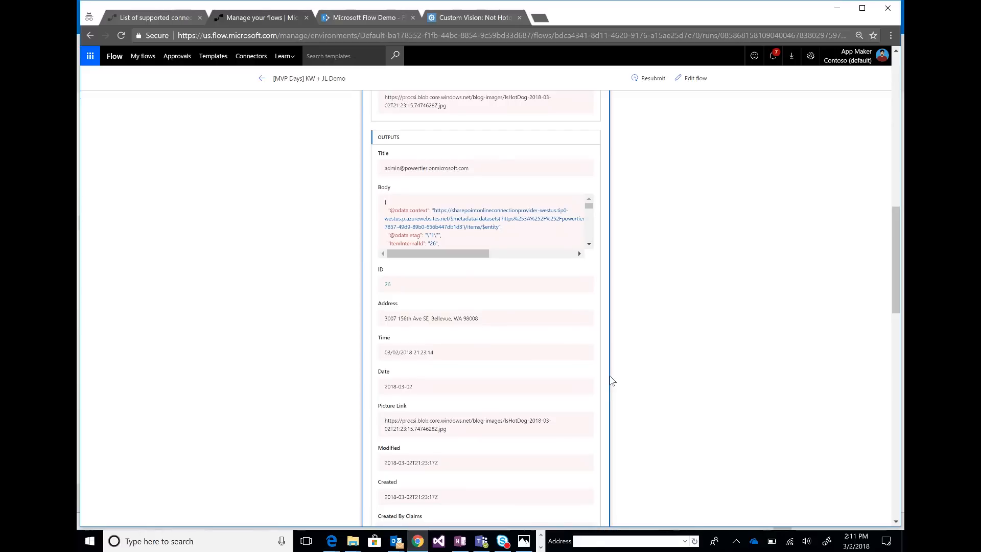
pyautogui.scroll(12, 611, 381)
pyautogui.rightClick(611, 381)
pyautogui.click(500, 240)
pyautogui.click(501, 239)
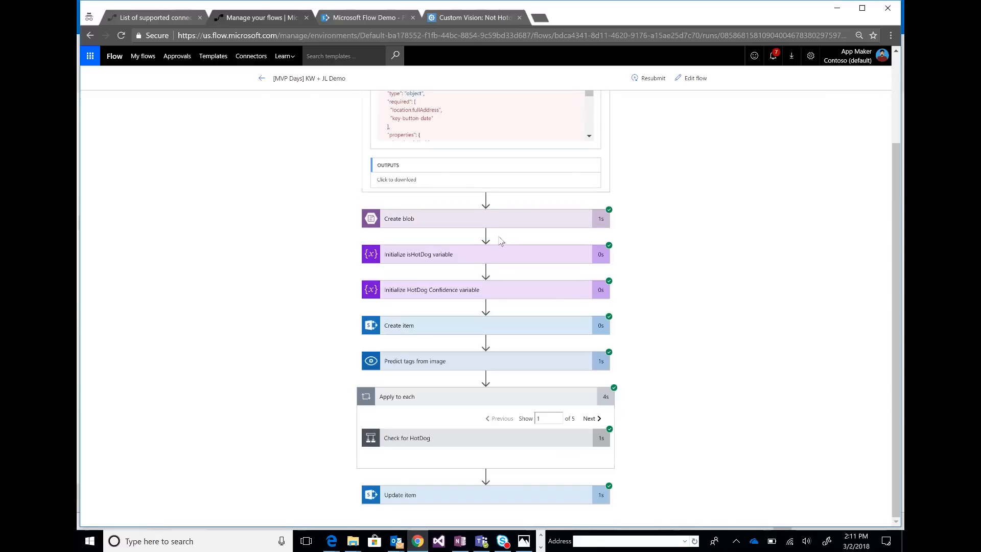
# Expand the outputs of Predict tags from image and highlight the Hot Dog tag's probability in the body
pyautogui.click(440, 361)
pyautogui.scroll(-5, 708, 355)
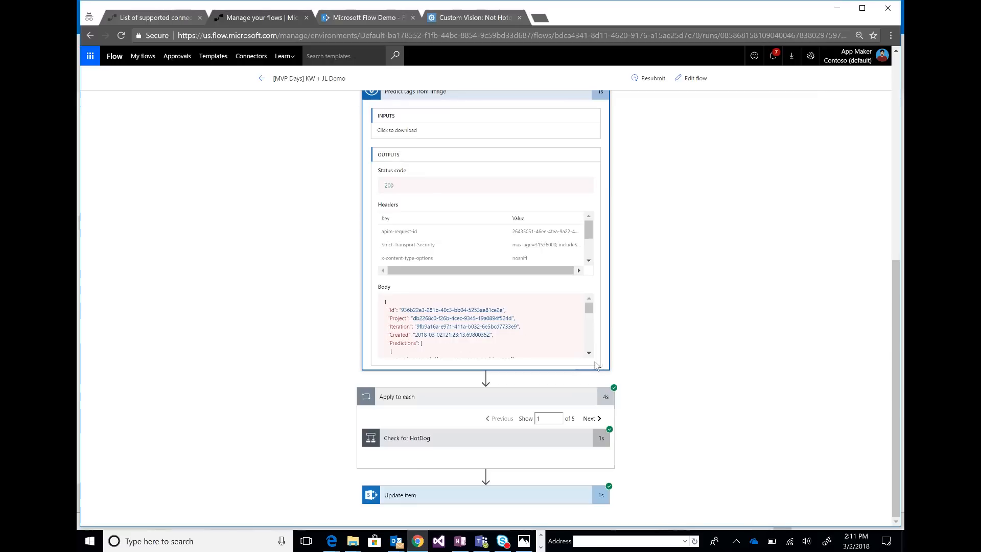
pyautogui.scroll(-2, 590, 358)
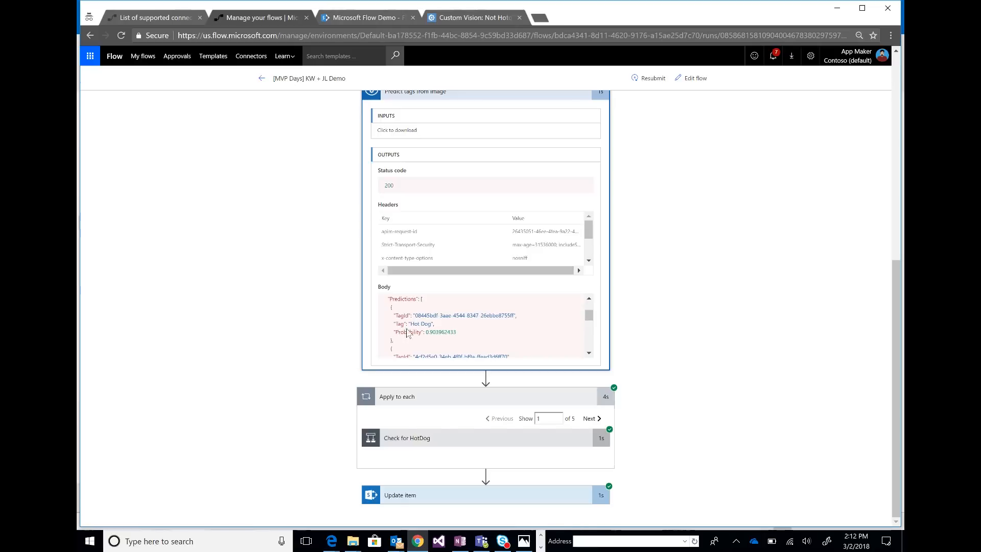
pyautogui.moveTo(426, 332); pyautogui.dragTo(454, 334)
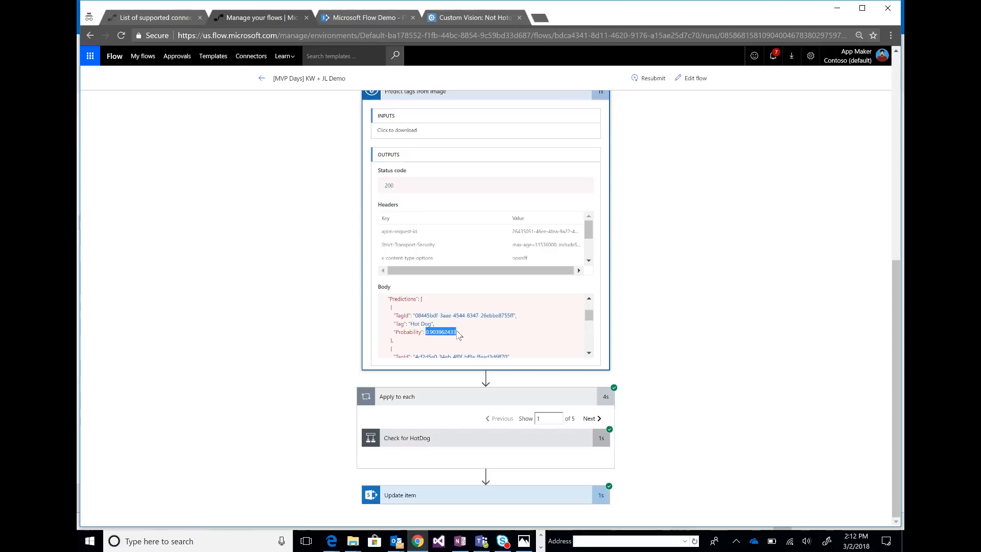
# Read the tags and probabilities of the remaining predictions through to the end of the response body
pyautogui.click(589, 353)
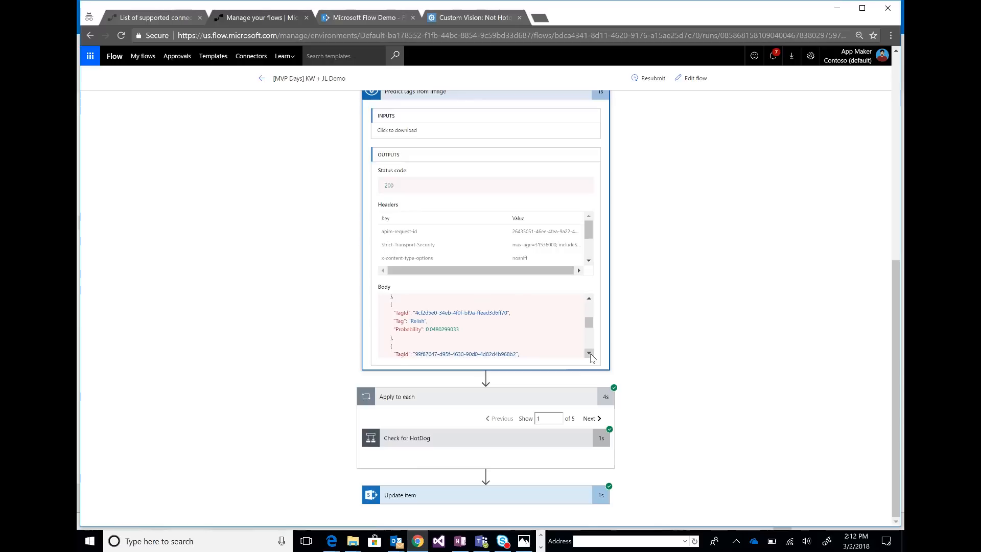
pyautogui.click(589, 352)
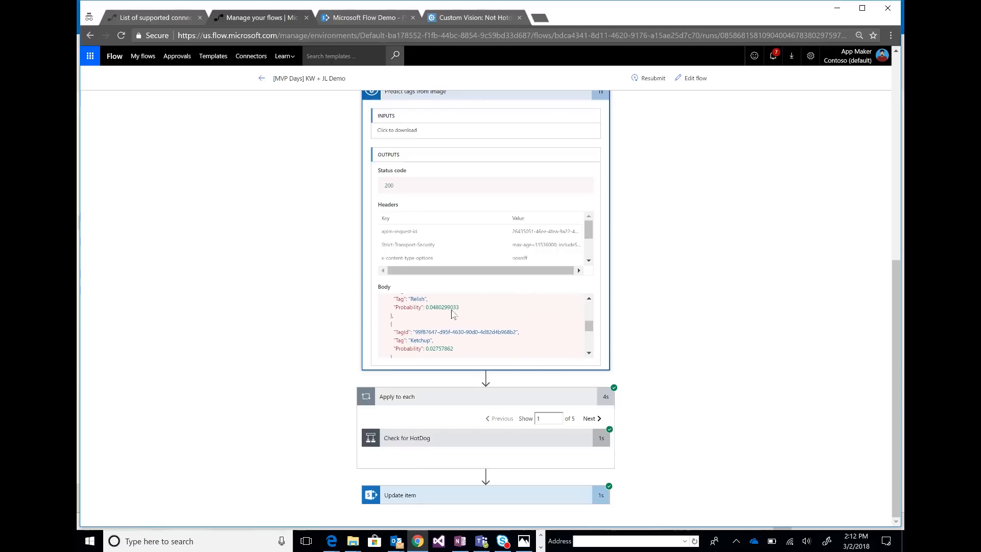
pyautogui.click(589, 353)
pyautogui.click(589, 353)
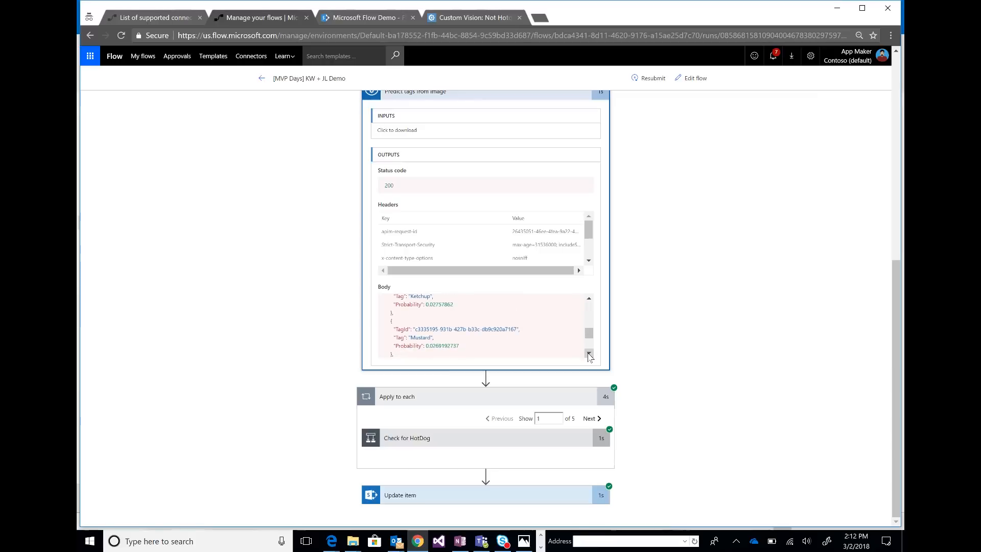
pyautogui.click(589, 353)
pyautogui.click(588, 353)
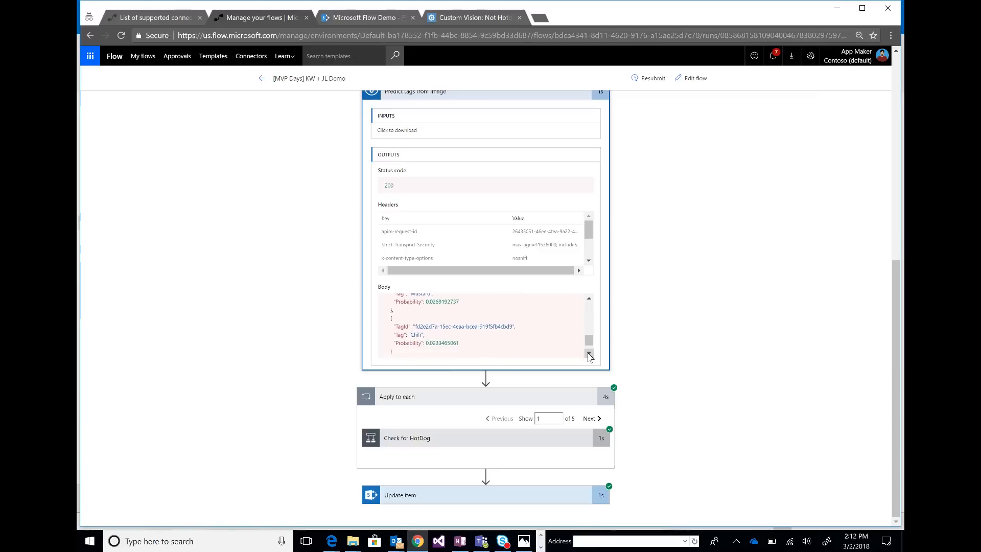
pyautogui.click(589, 353)
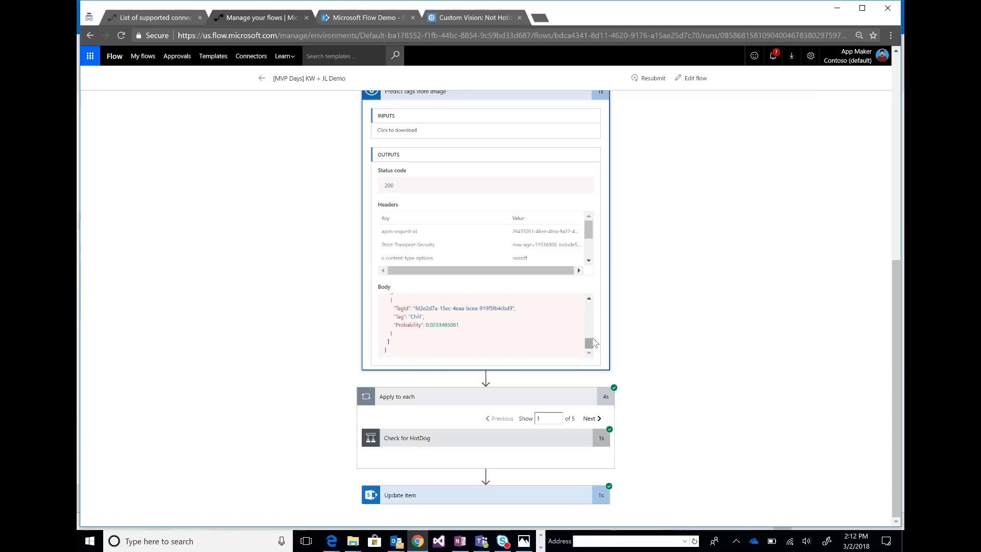